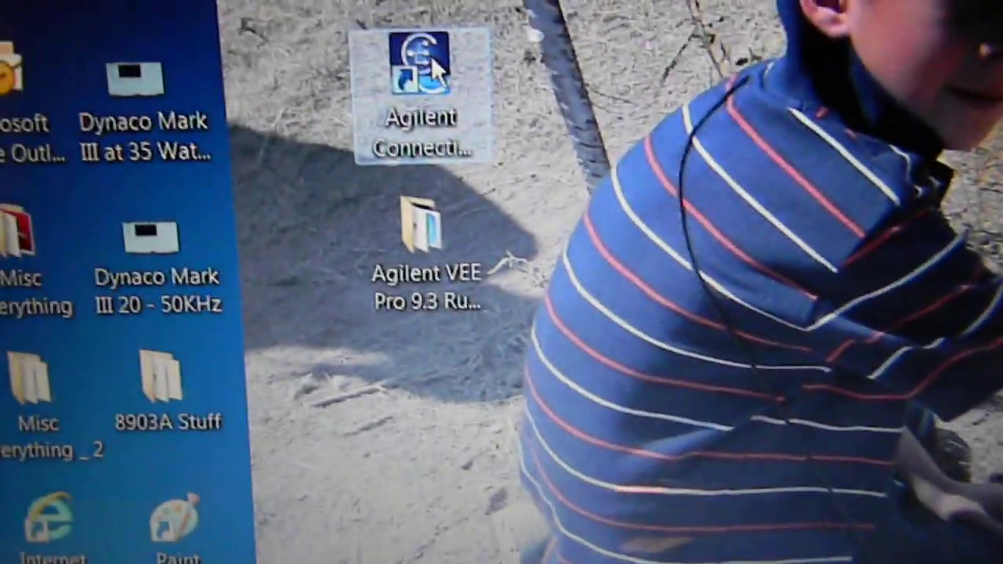
# Step: Select the Agilent Connection Expert shortcut on the desktop
pyautogui.click(435, 67)
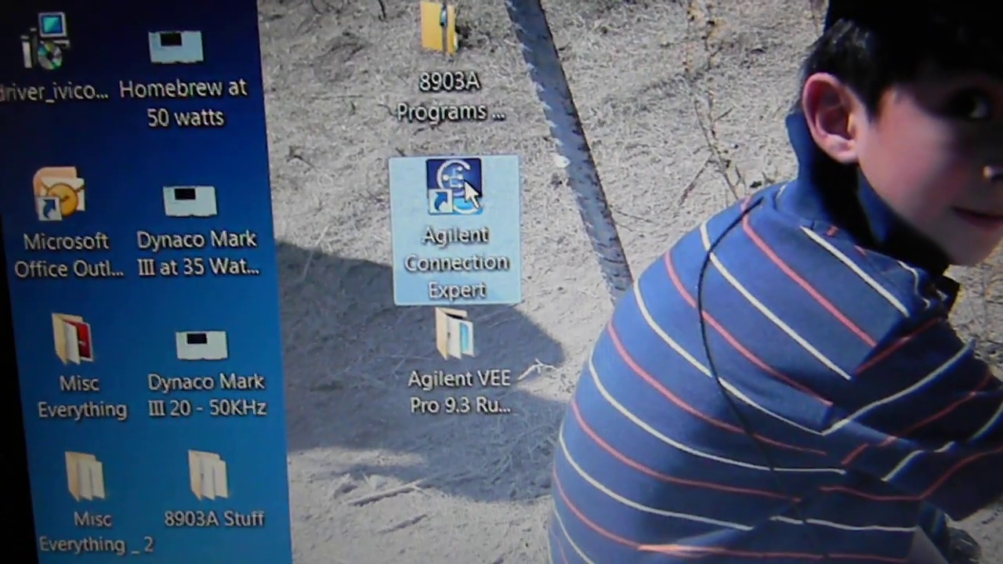
# Step: Launch Agilent Connection Expert to list instrument I/O, including Audio Analyzer at GPIB0::28
pyautogui.doubleClick(464, 178)
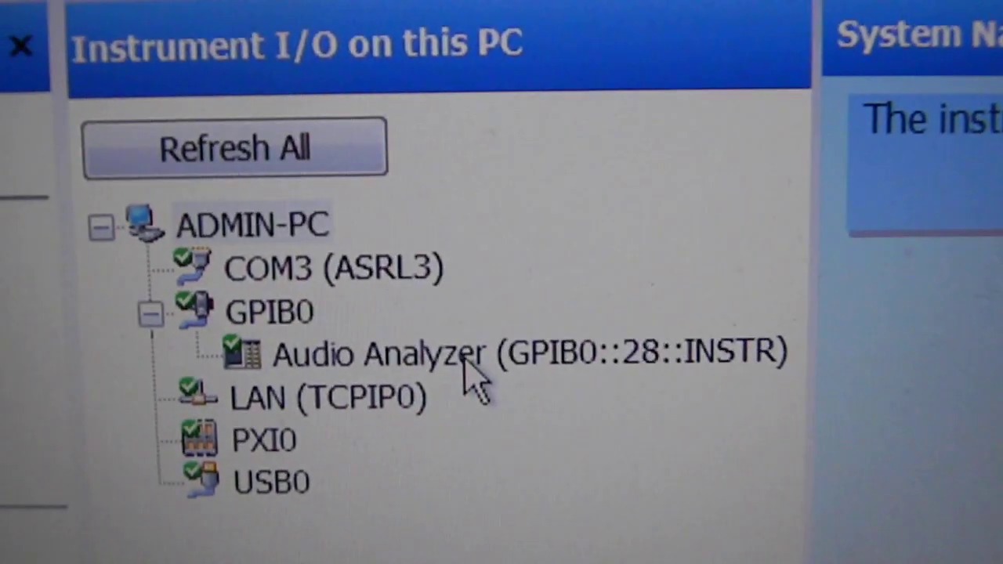
# Step: View the Audio Analyzer's configurable GPIB properties and VISA address GPIB0::28::INSTR via Change Properties
pyautogui.rightClick(470, 361)
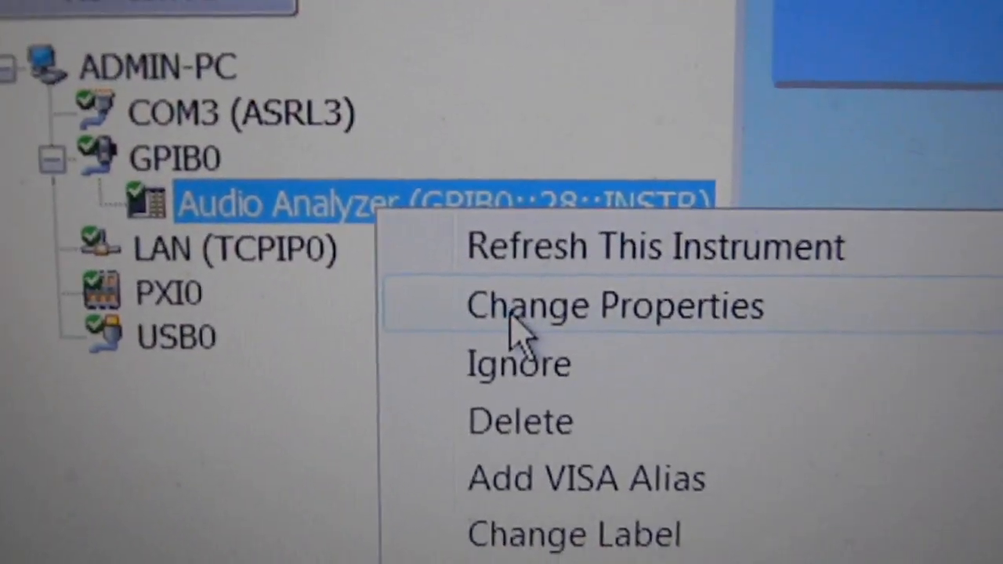
pyautogui.click(540, 321)
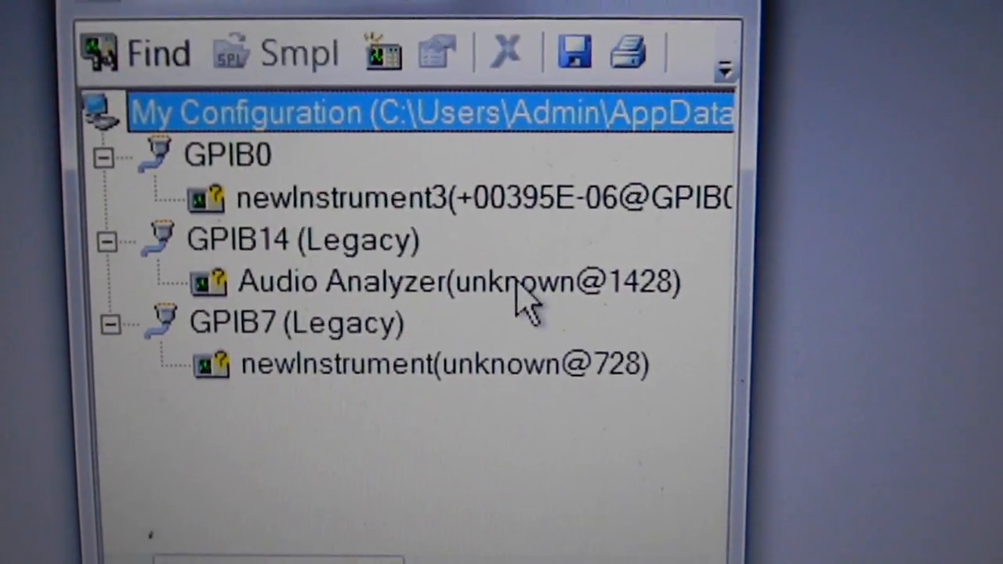
# Step: Review the Audio Analyzer's properties at address 1428 in Instrument Manager and save the I/O configuration
pyautogui.rightClick(517, 296)
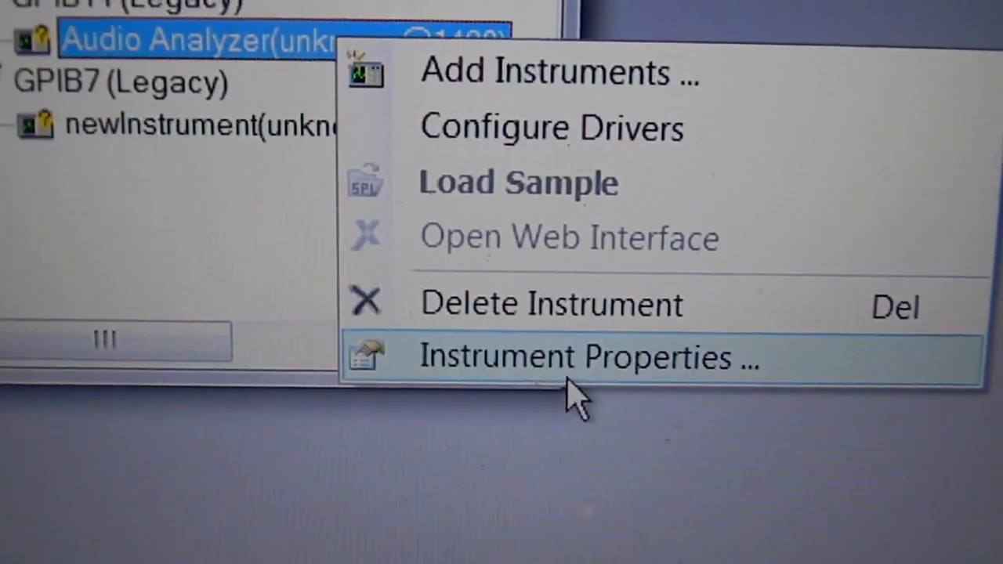
pyautogui.click(595, 368)
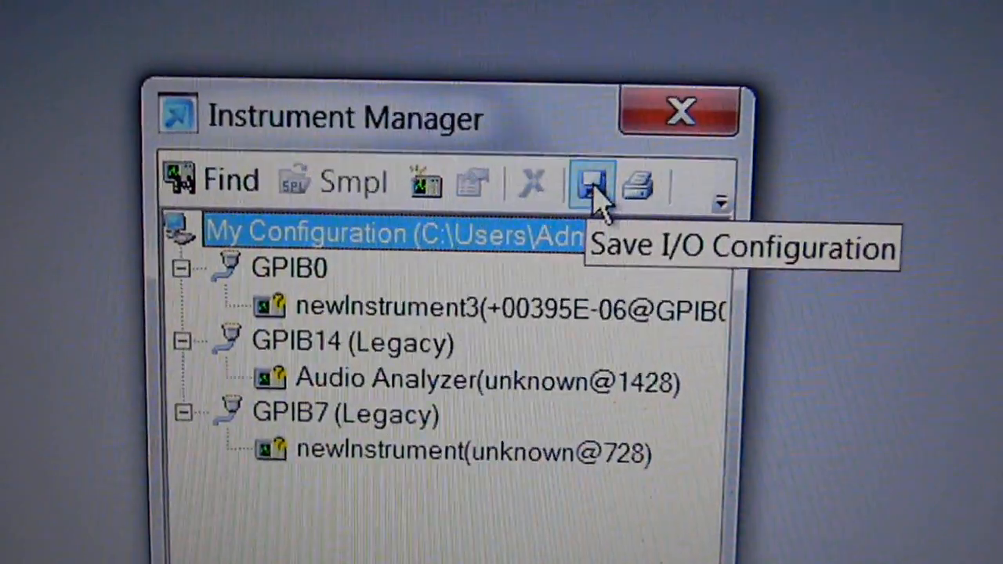
pyautogui.click(561, 164)
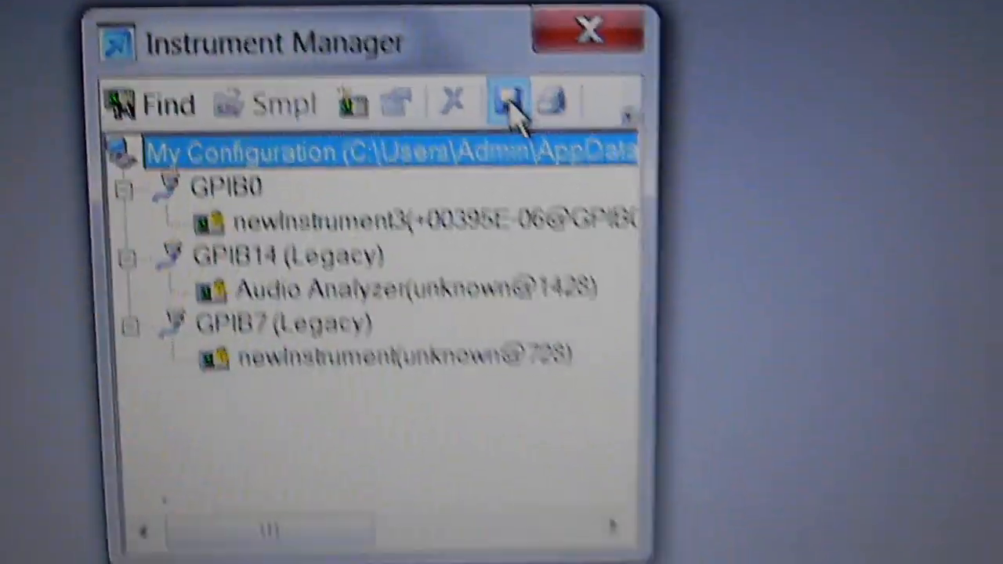